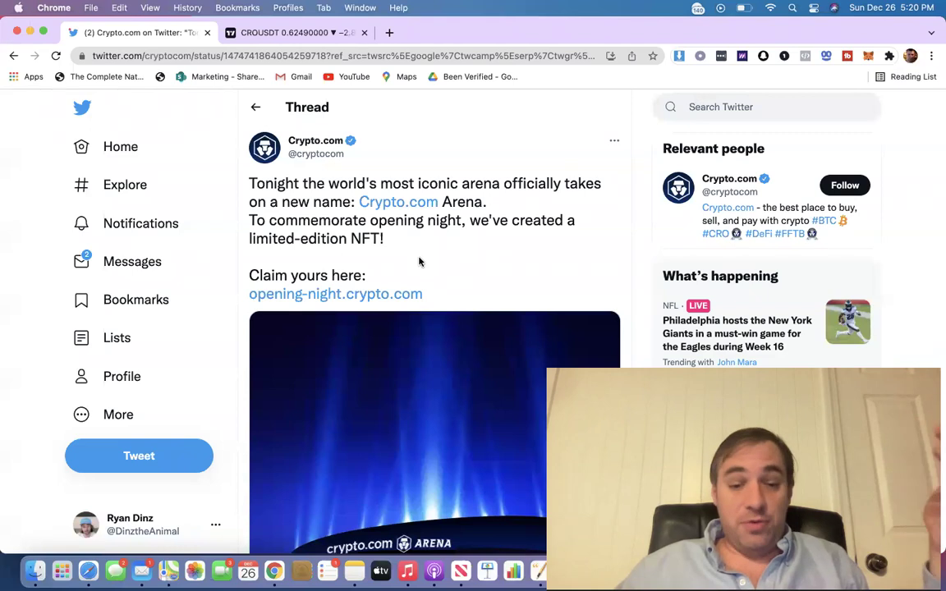
Show the CRO/USDT chart on 1D candles and close the TradeStation ad
scroll(418, 261, down, 3)
scroll(418, 261, down, 2)
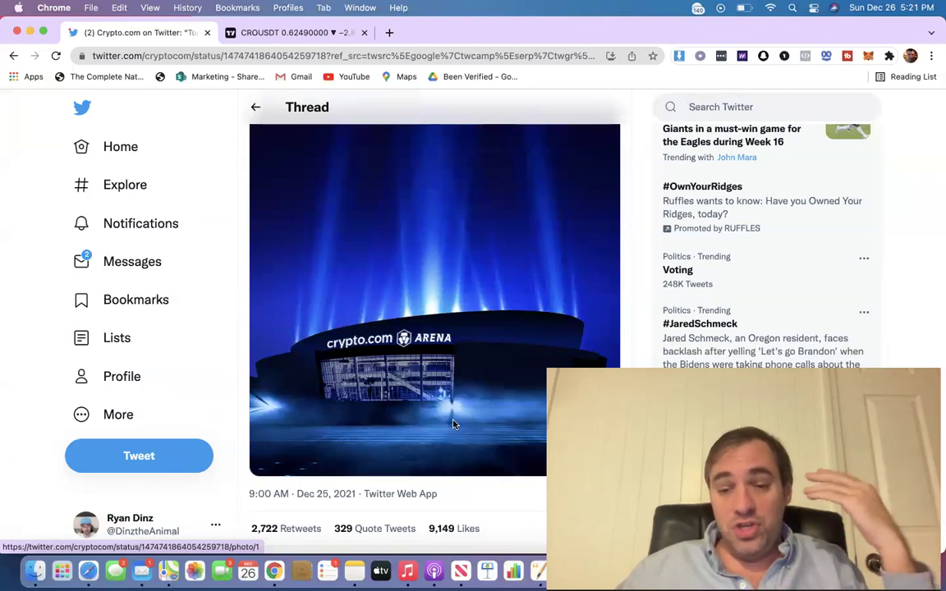
click(286, 33)
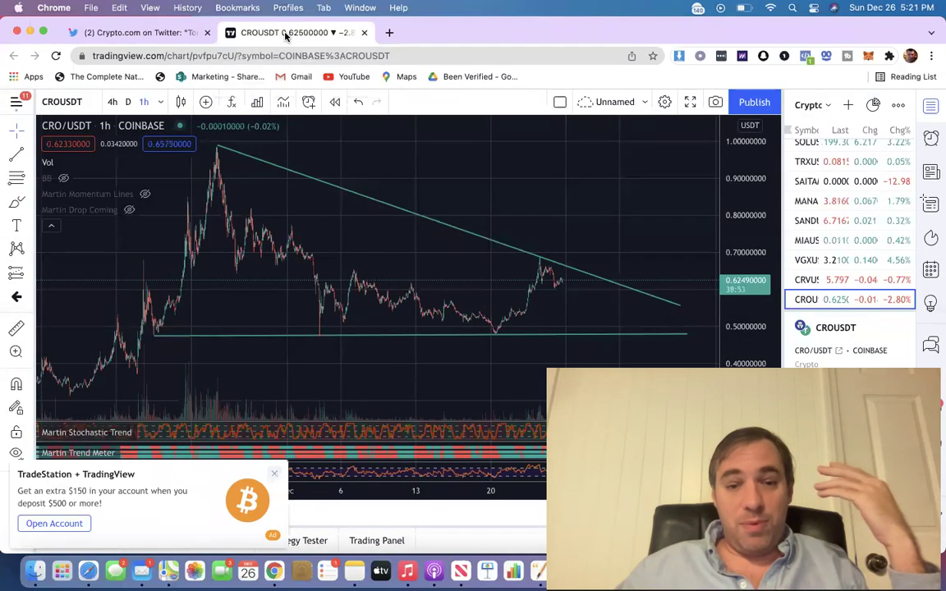
click(127, 102)
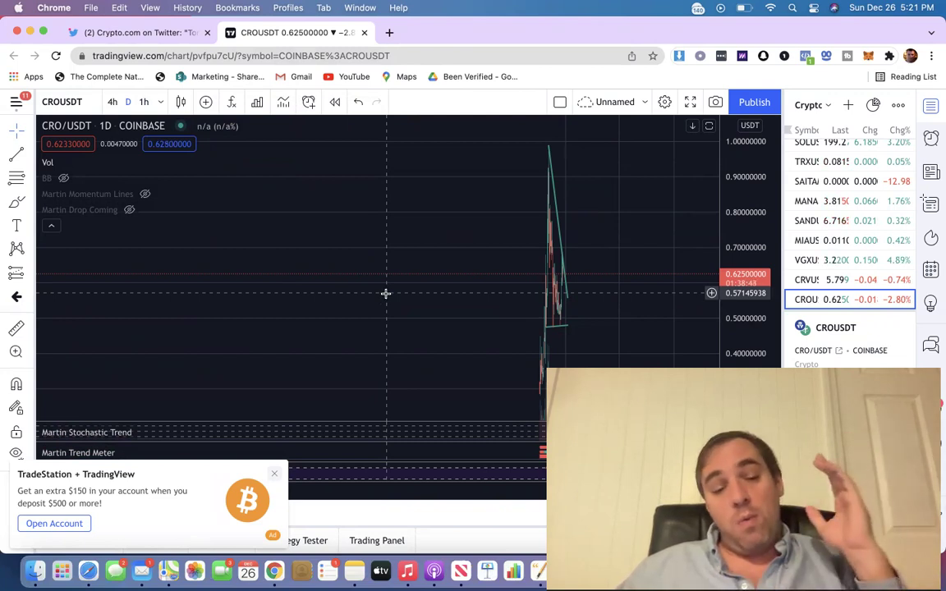
click(274, 474)
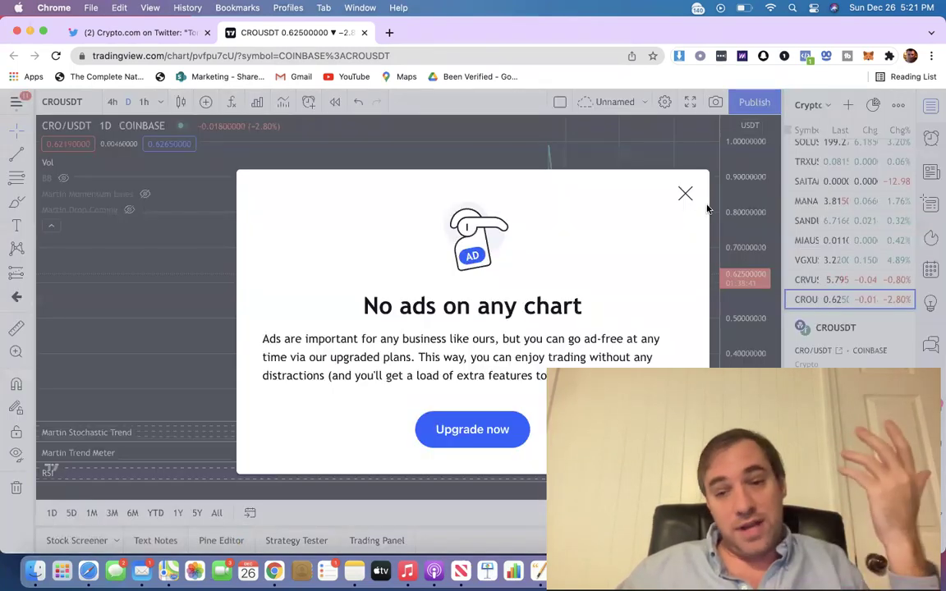
Close the 'No ads on any chart' upgrade prompt over the daily CRO/USDT chart
click(685, 193)
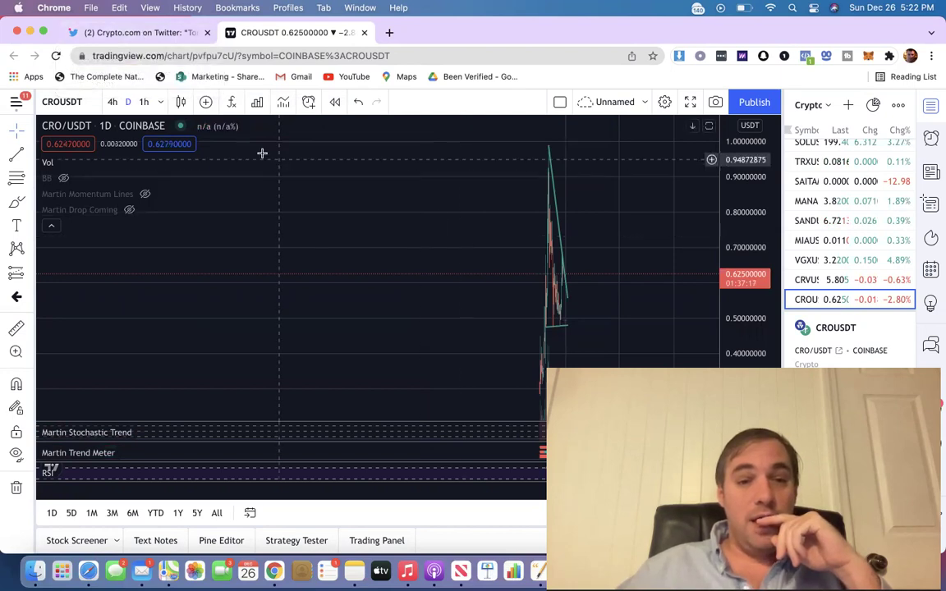
Switch CRO/USDT to 4-hour candles and zoom in around the descending wedge
click(112, 101)
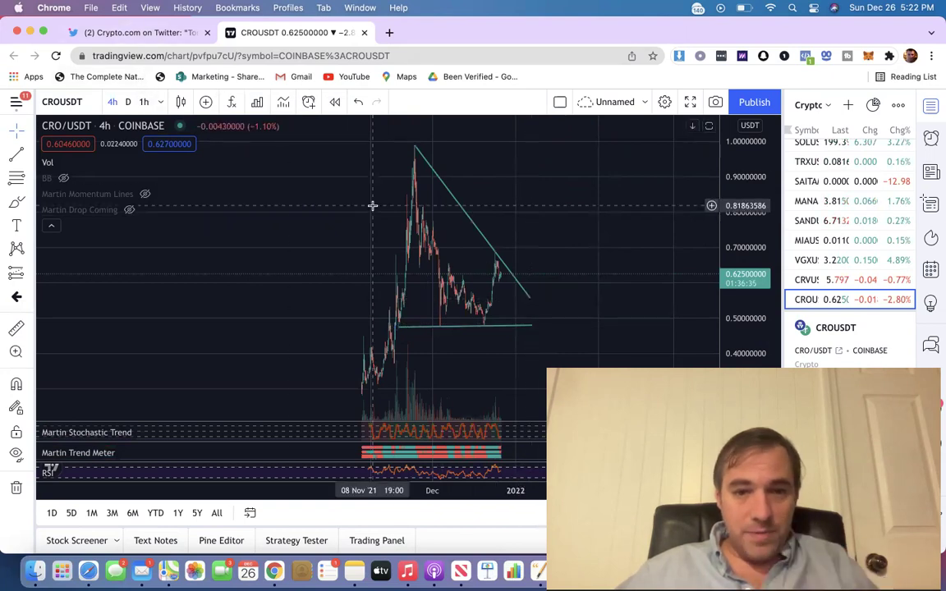
scroll(374, 207, up, 3)
scroll(372, 304, down, 5)
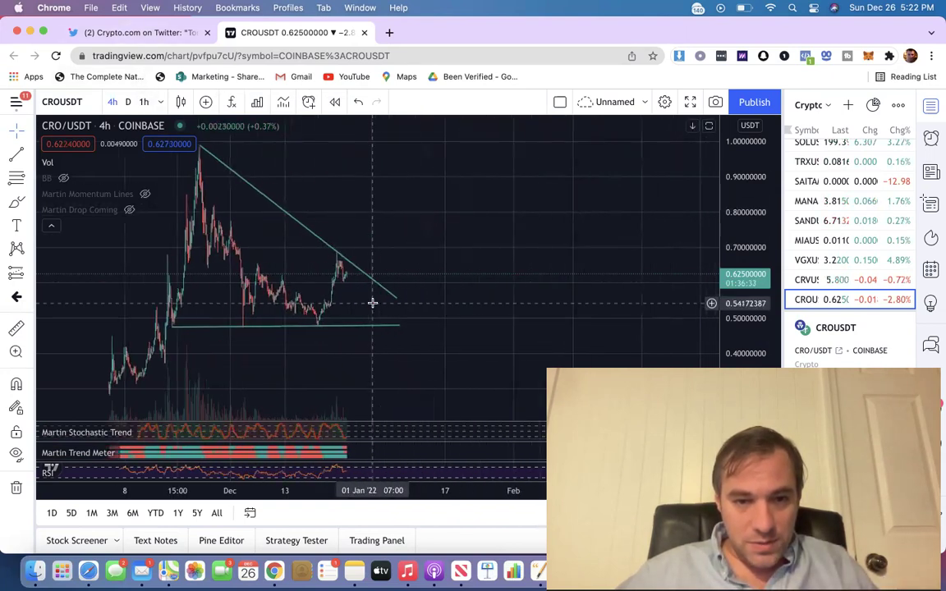
scroll(369, 308, up, 5)
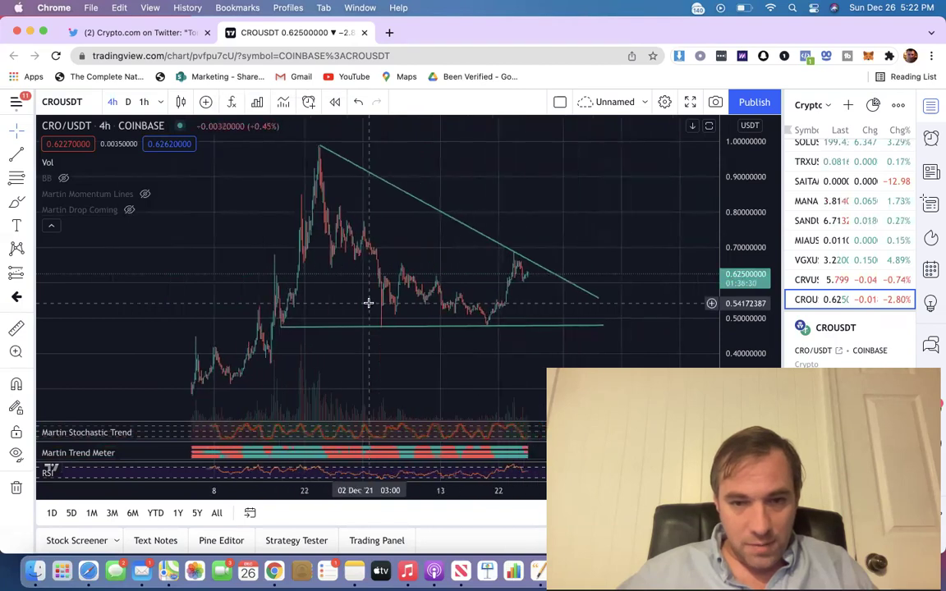
scroll(437, 330, up, 1)
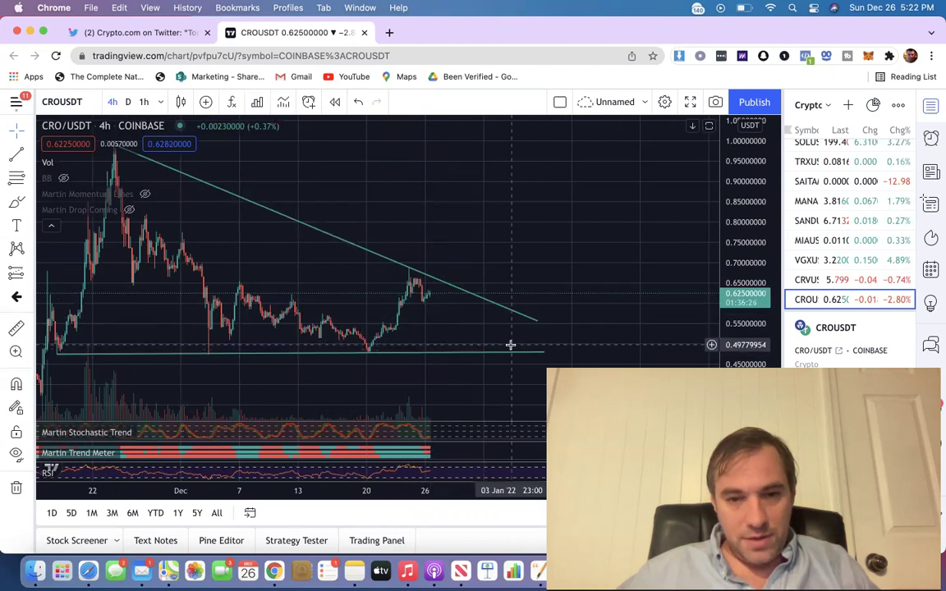
Extend the falling trendline and the flat 0.478 support line rightward until they converge
drag(537, 320, 607, 353)
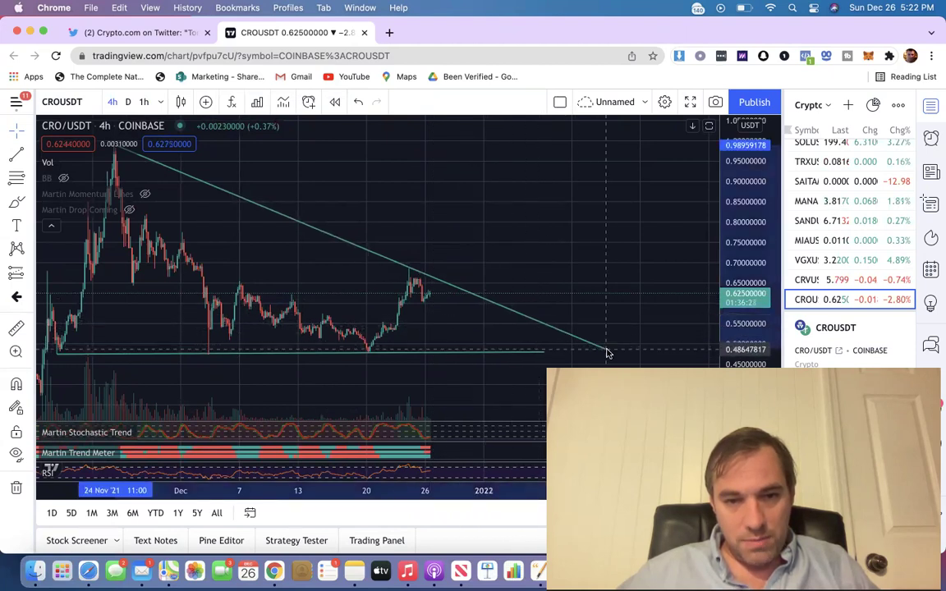
click(547, 353)
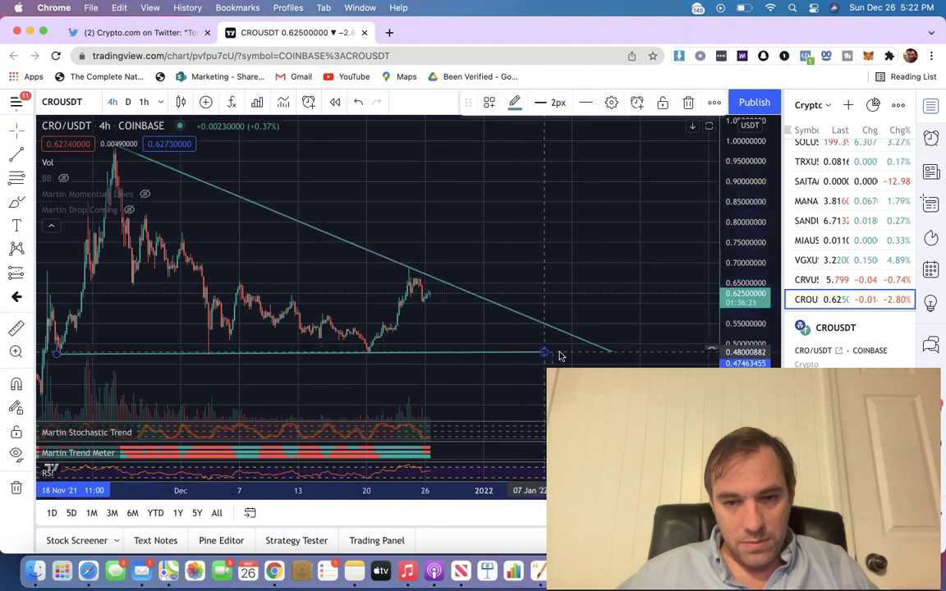
drag(545, 353, 611, 354)
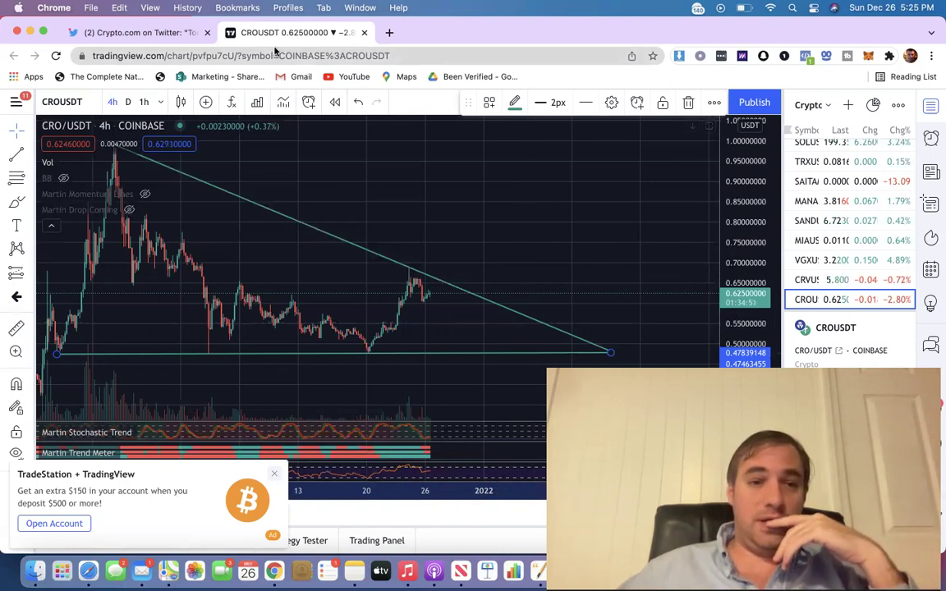
Return to the Crypto.com arena tweet, then Google 'cro coin' in a new tab
click(137, 33)
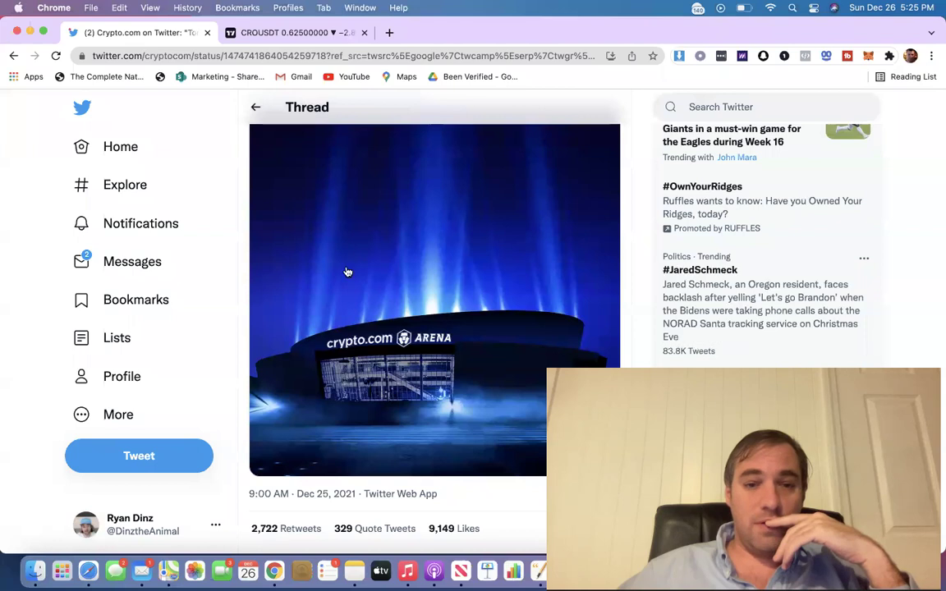
click(389, 32)
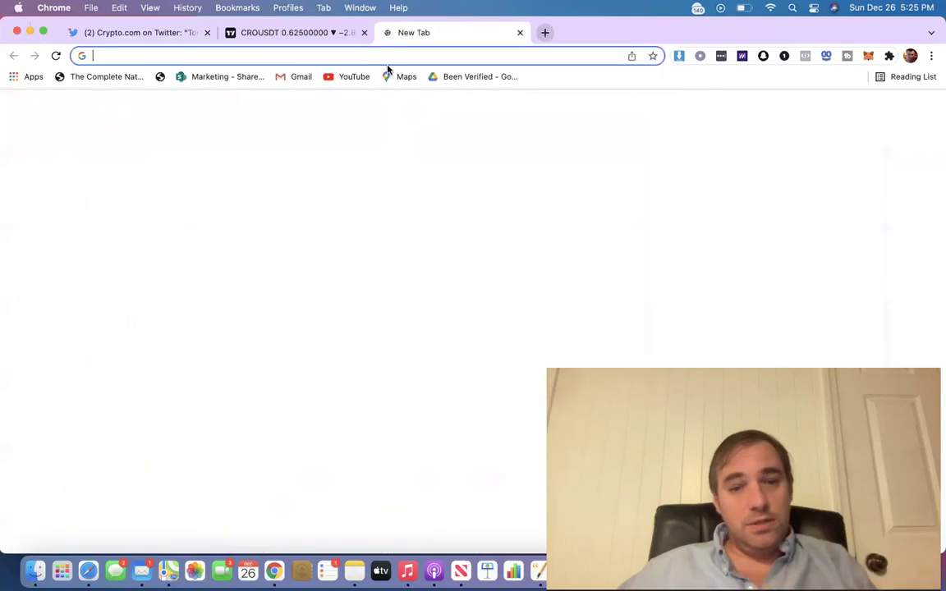
text(cro coin)
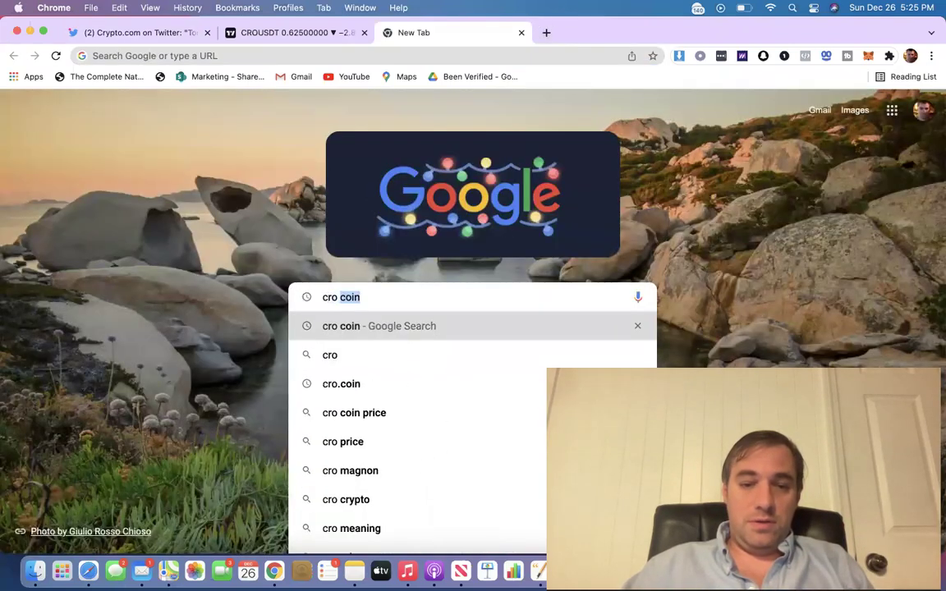
key(Return)
Browse the Crypto.com tweet carousel and Twitter profile, then return to the search results
scroll(328, 410, down, 3)
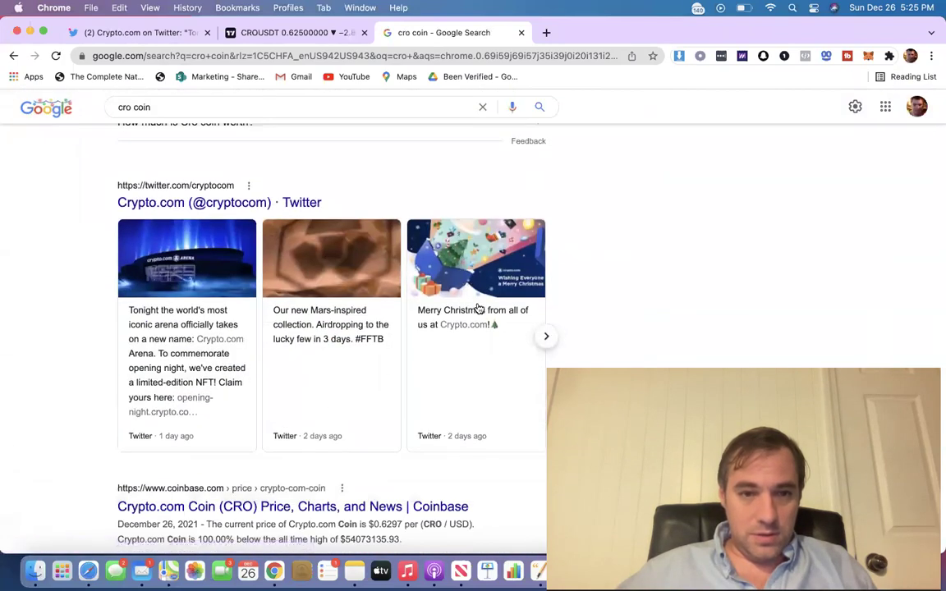
click(544, 339)
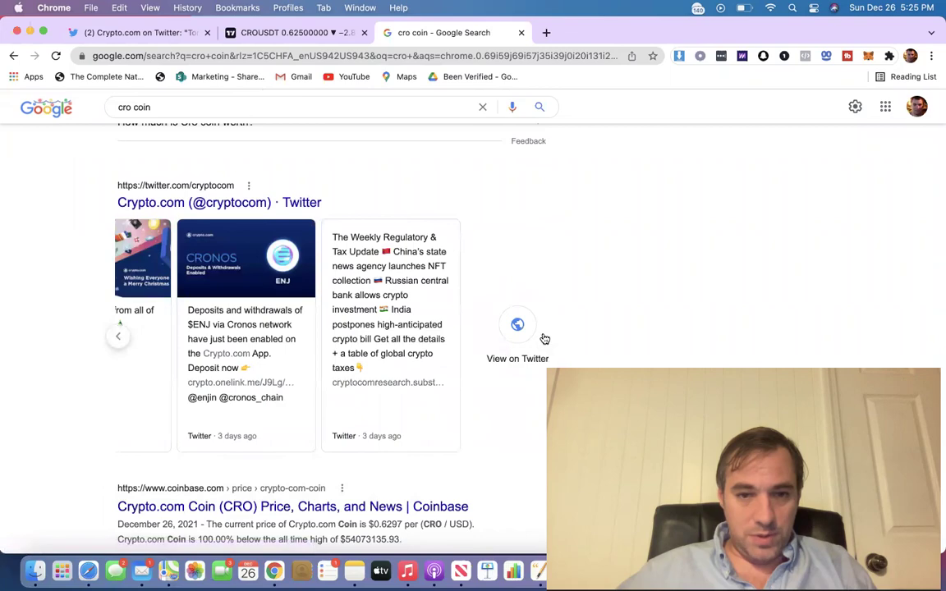
click(543, 338)
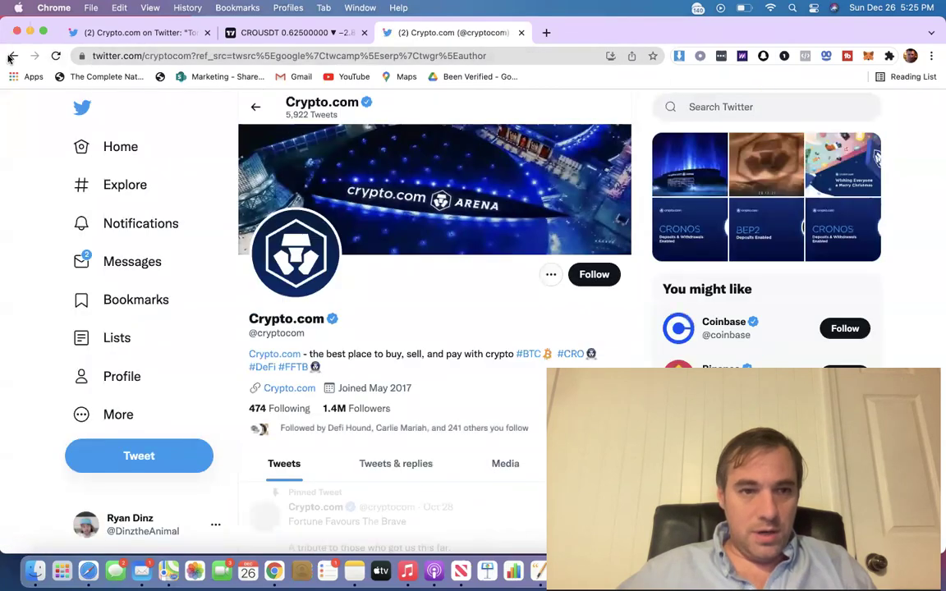
key(super+Left)
scroll(426, 470, down, 10)
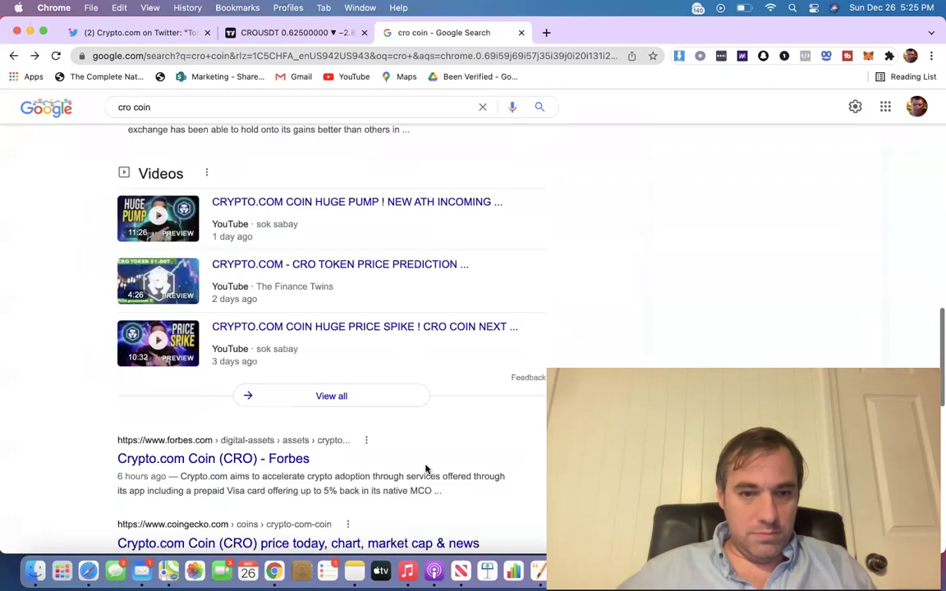
scroll(426, 469, down, 10)
scroll(426, 469, up, 20)
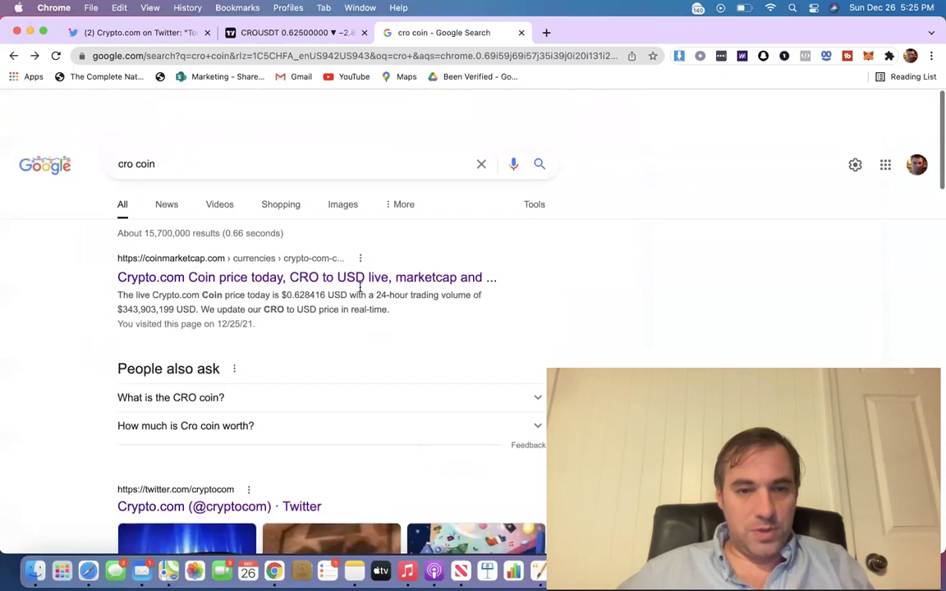
Refine the search to 'cro coin news' and scroll down to the image results
click(282, 123)
text(news)
key(Return)
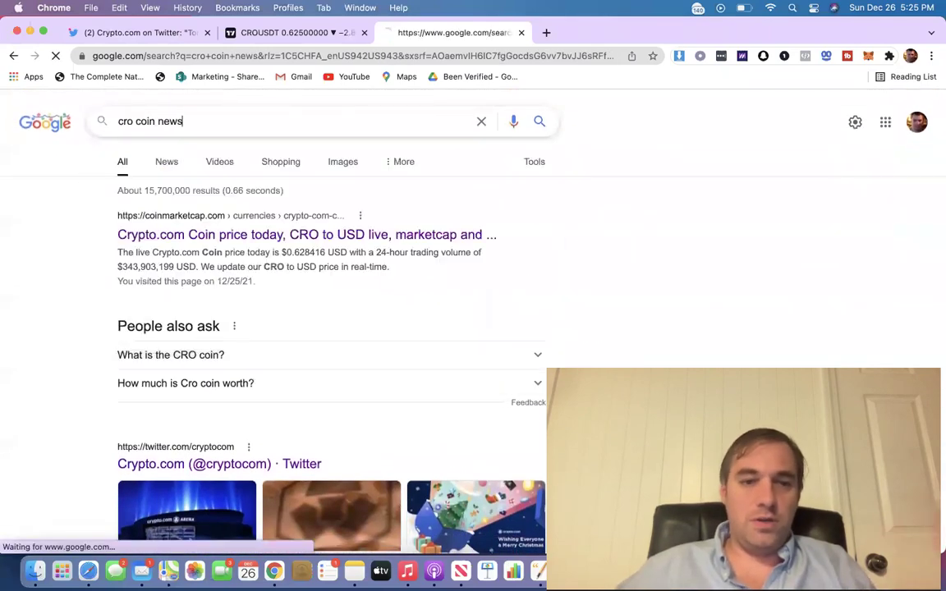
scroll(428, 420, down, 10)
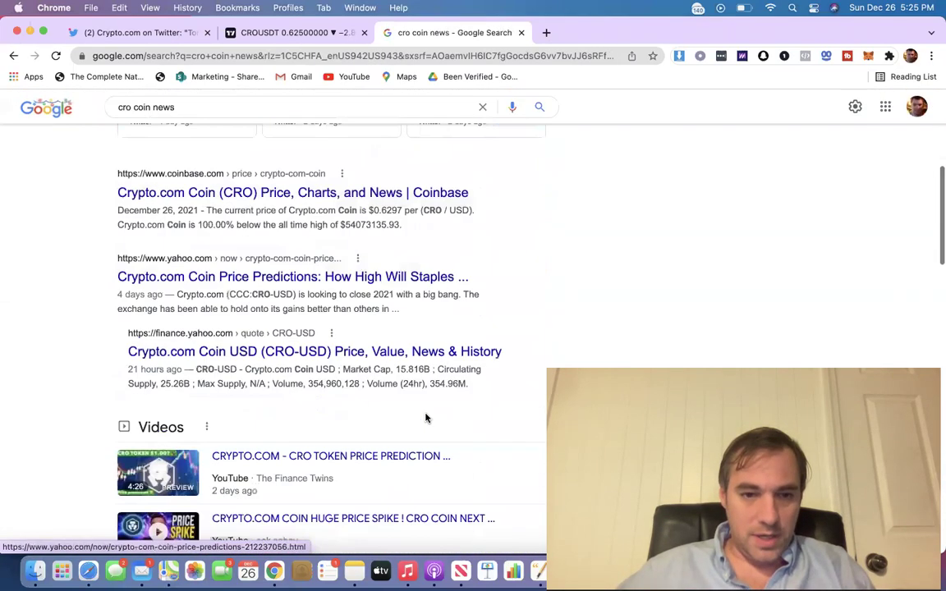
scroll(426, 418, up, 10)
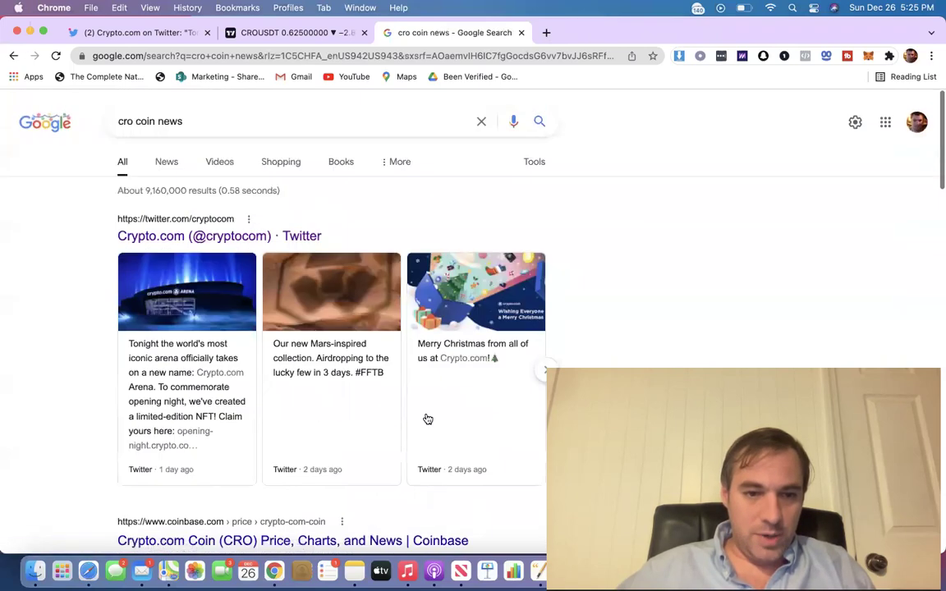
scroll(425, 418, down, 5)
scroll(425, 417, down, 5)
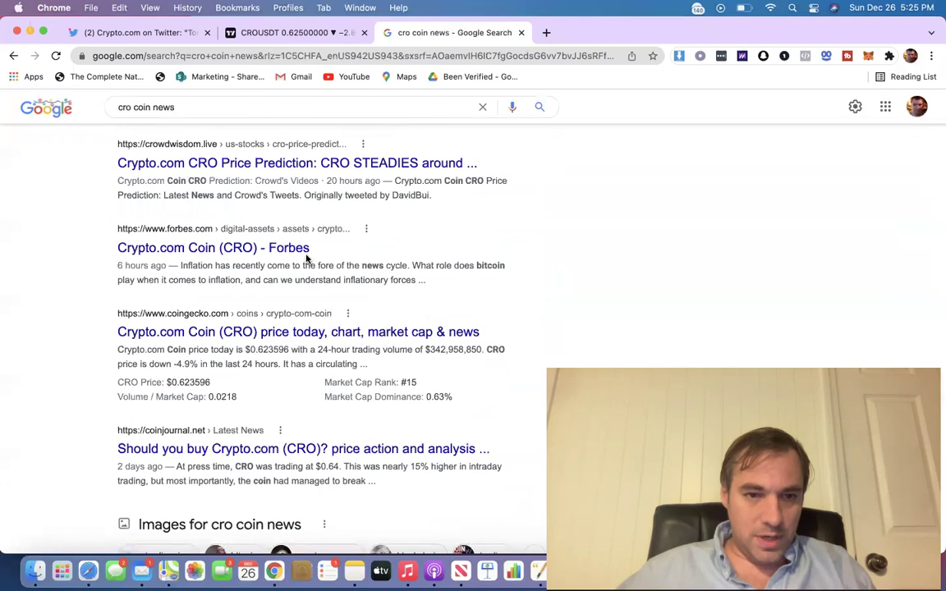
scroll(357, 336, down, 3)
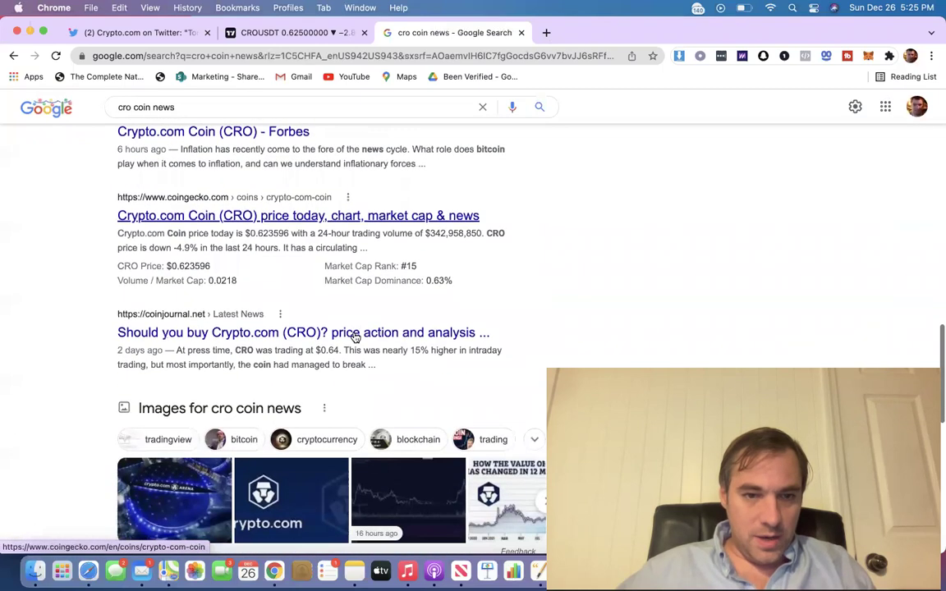
scroll(323, 374, down, 5)
scroll(323, 374, up, 2)
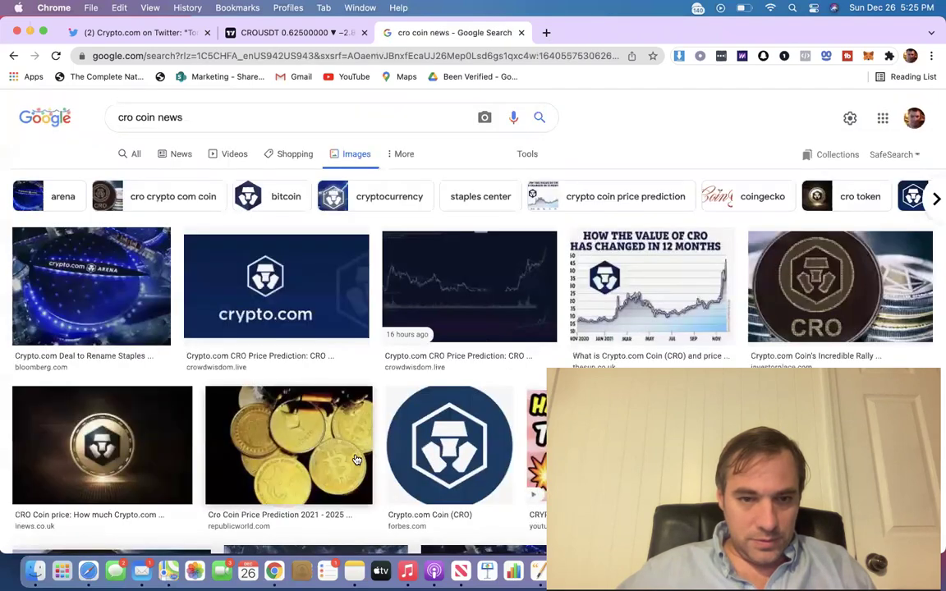
Scroll through the cro coin news images, then return to the CRO/USDT chart tab
scroll(358, 459, down, 2)
scroll(357, 459, down, 5)
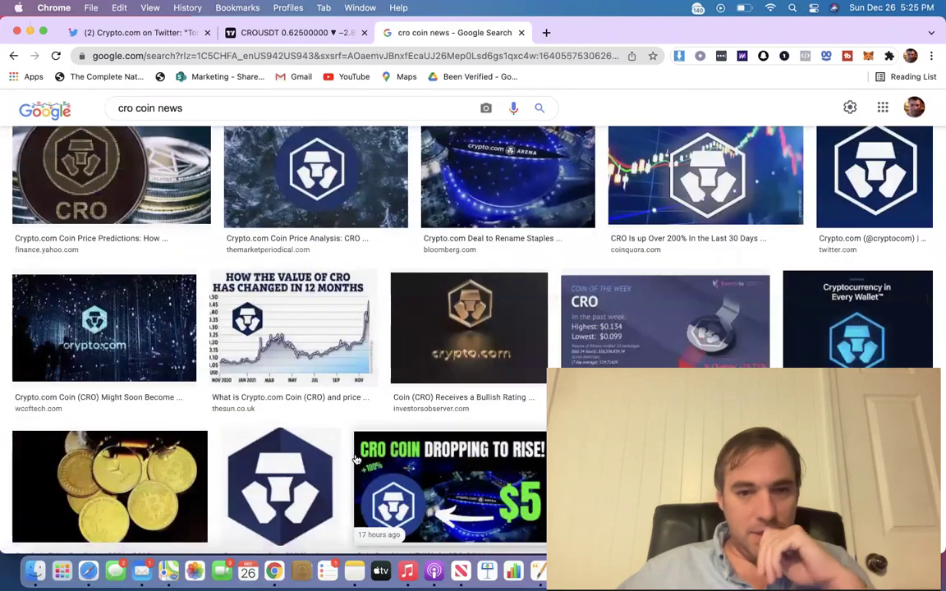
scroll(358, 459, up, 1)
scroll(357, 458, up, 2)
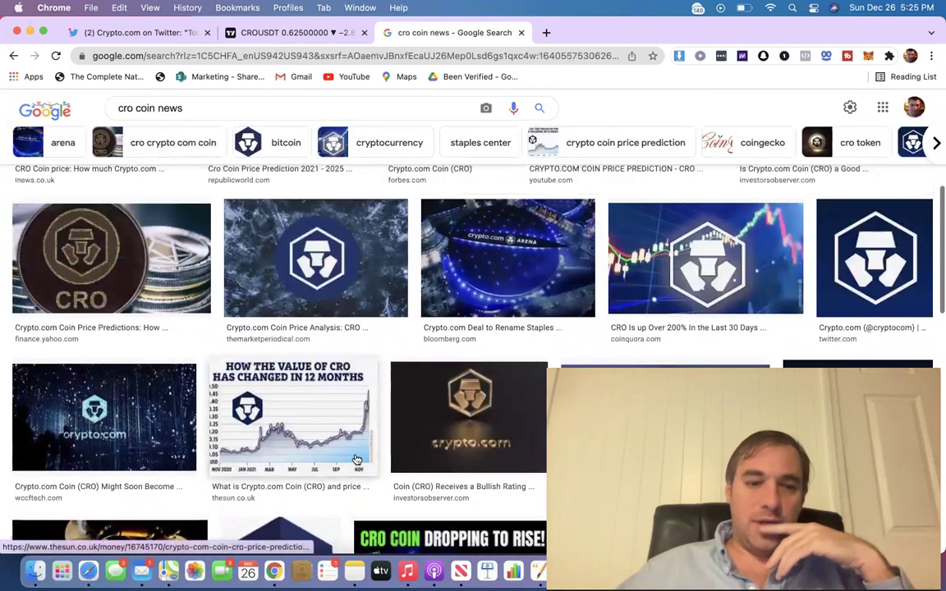
scroll(277, 459, down, 3)
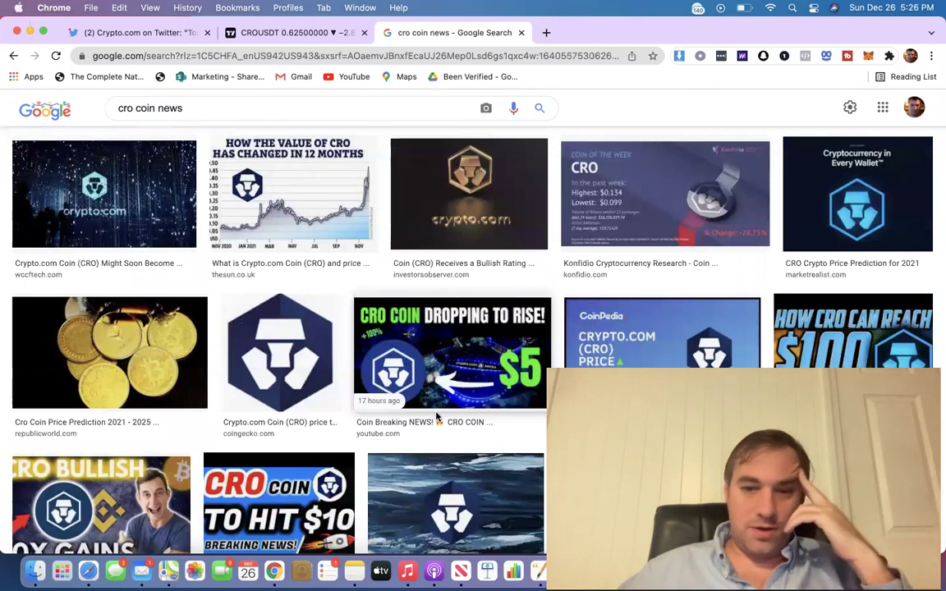
scroll(437, 315, up, 3)
click(293, 32)
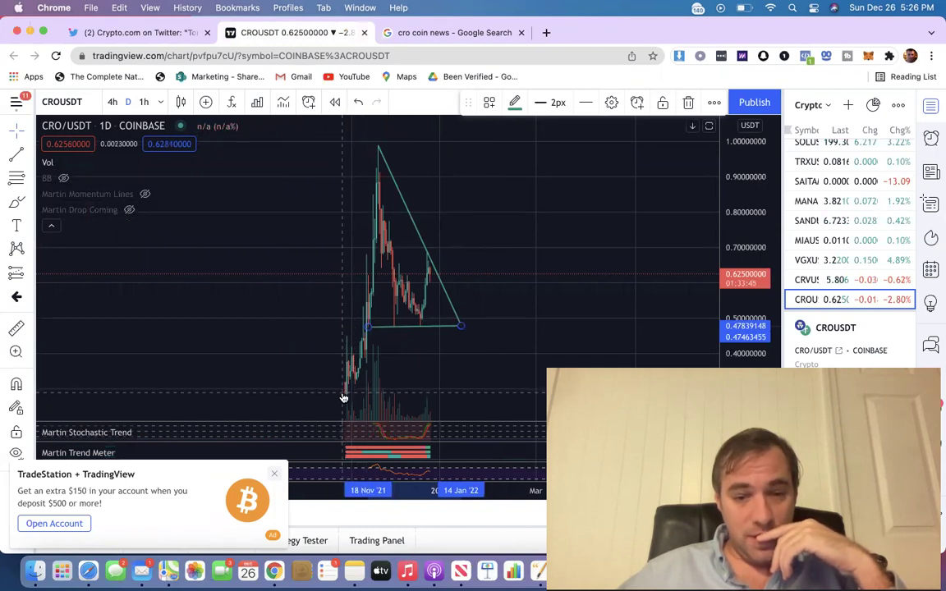
Scroll the daily CRO/USDT chart to frame the triangle and bring the watchlist to the top
scroll(365, 385, right, 5)
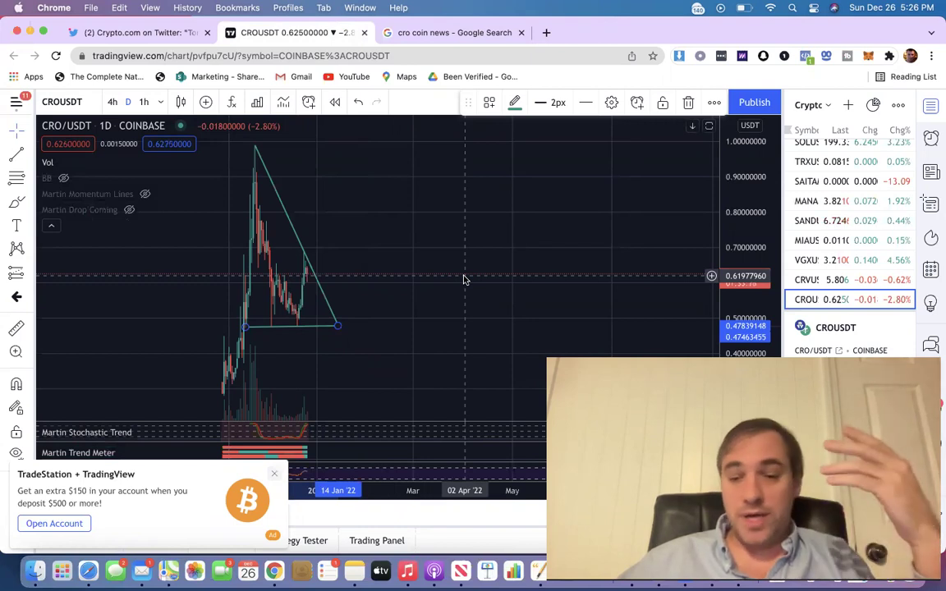
scroll(831, 246, up, 10)
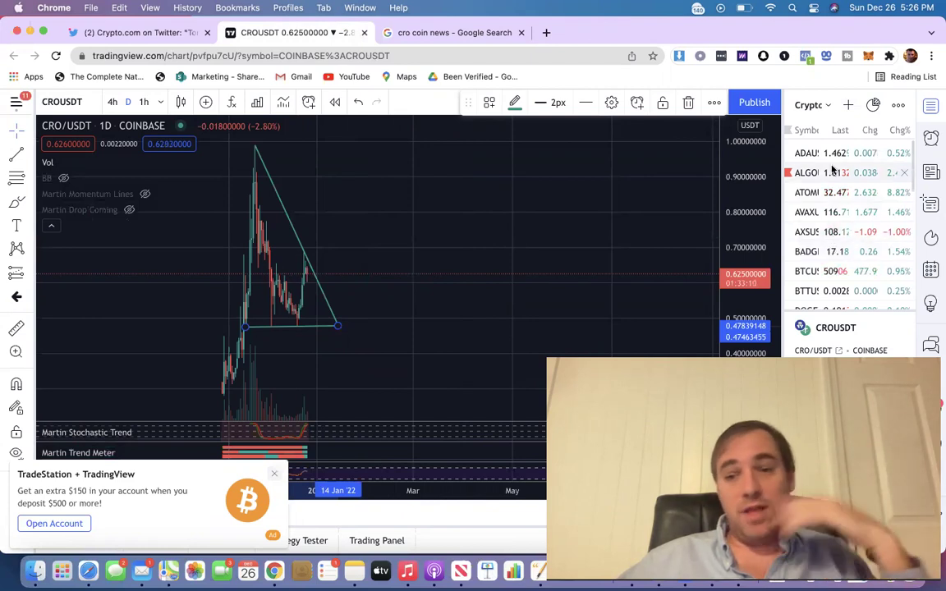
Open the daily ALGO/USD chart from the watchlist and scroll through the watchlist symbols
click(833, 172)
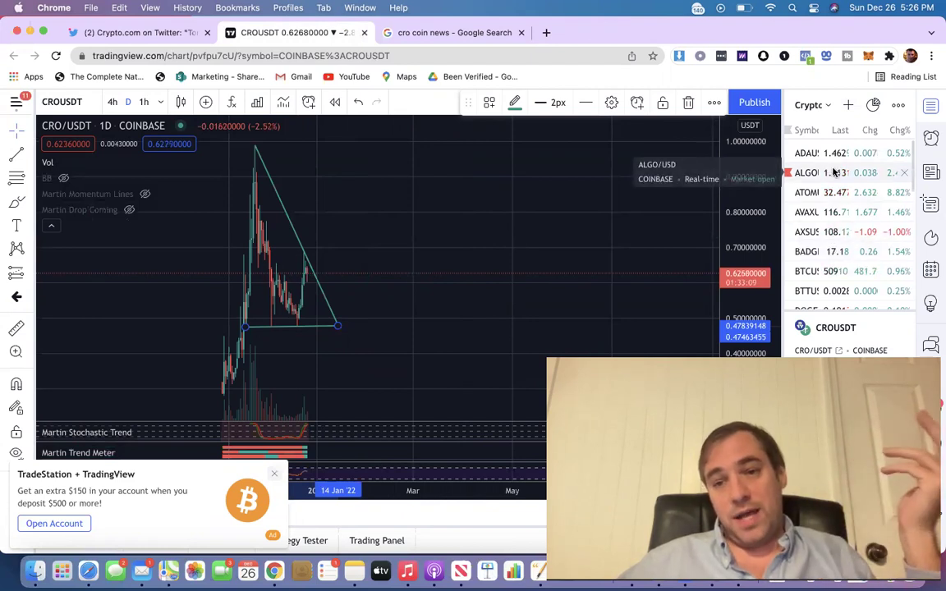
scroll(426, 254, left, 5)
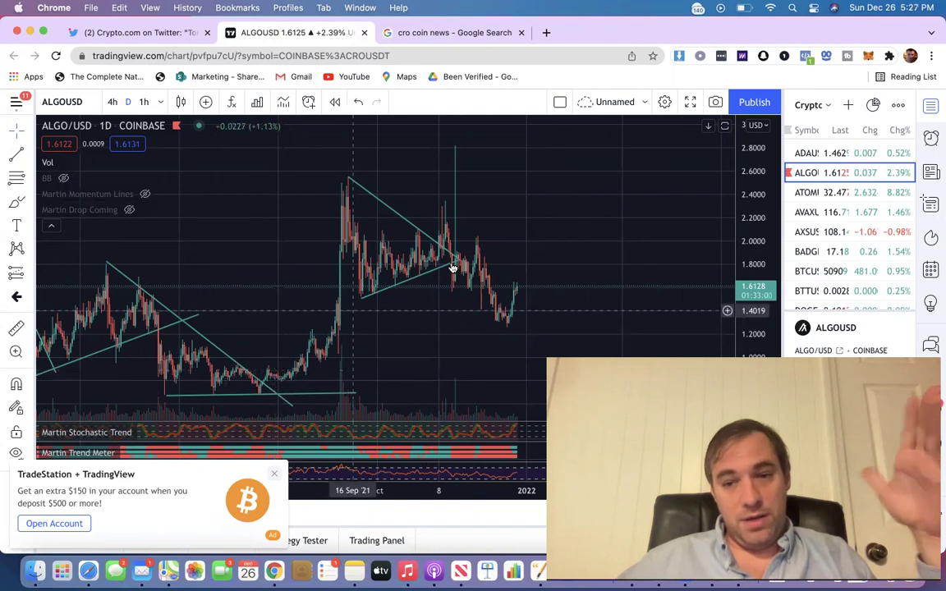
scroll(830, 229, down, 10)
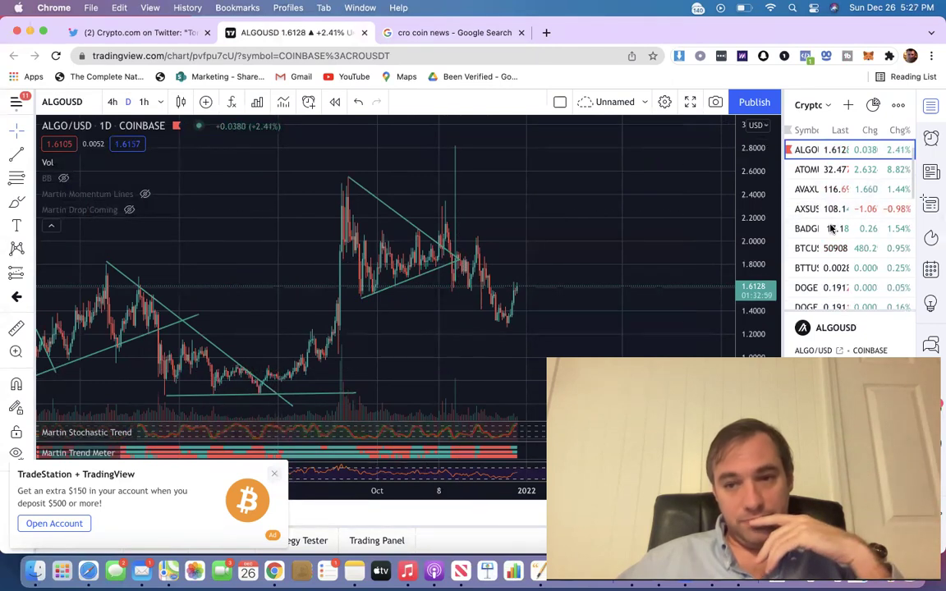
scroll(831, 228, up, 5)
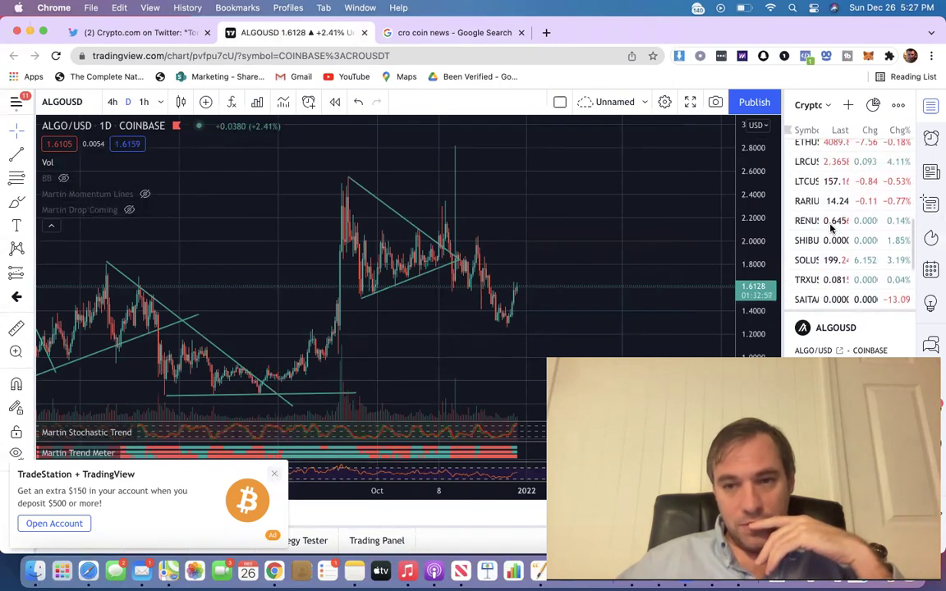
scroll(830, 228, up, 5)
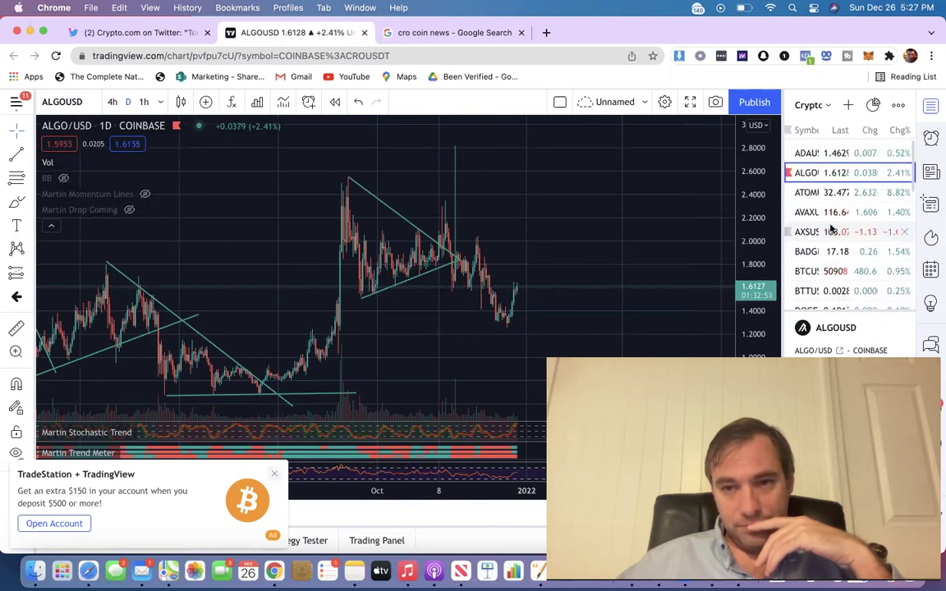
scroll(830, 228, down, 5)
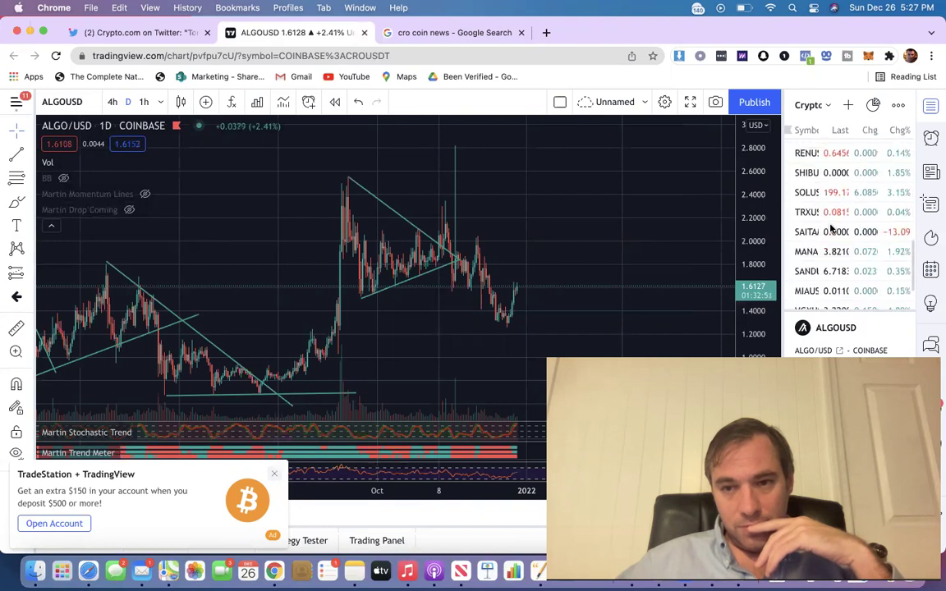
scroll(831, 229, down, 3)
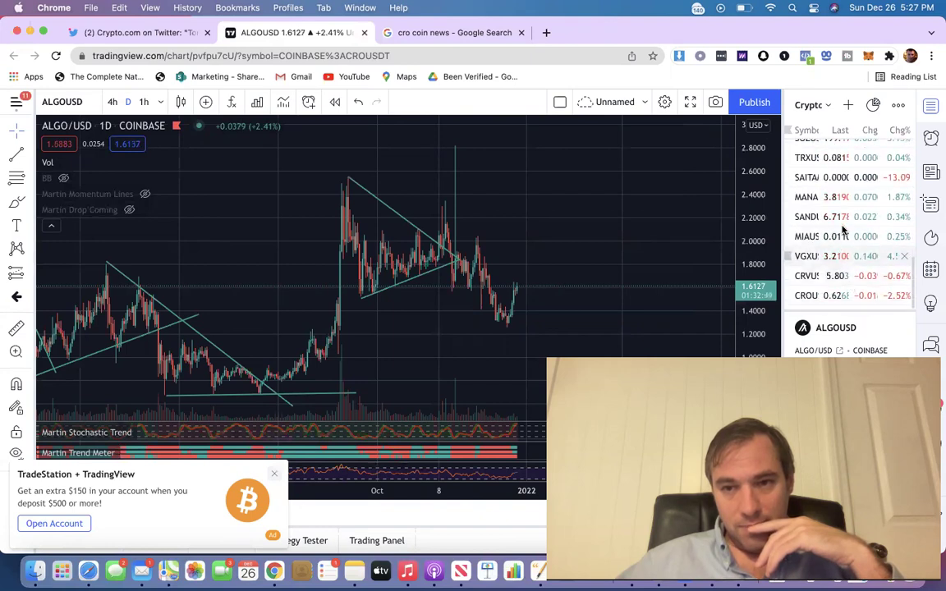
scroll(842, 213, up, 5)
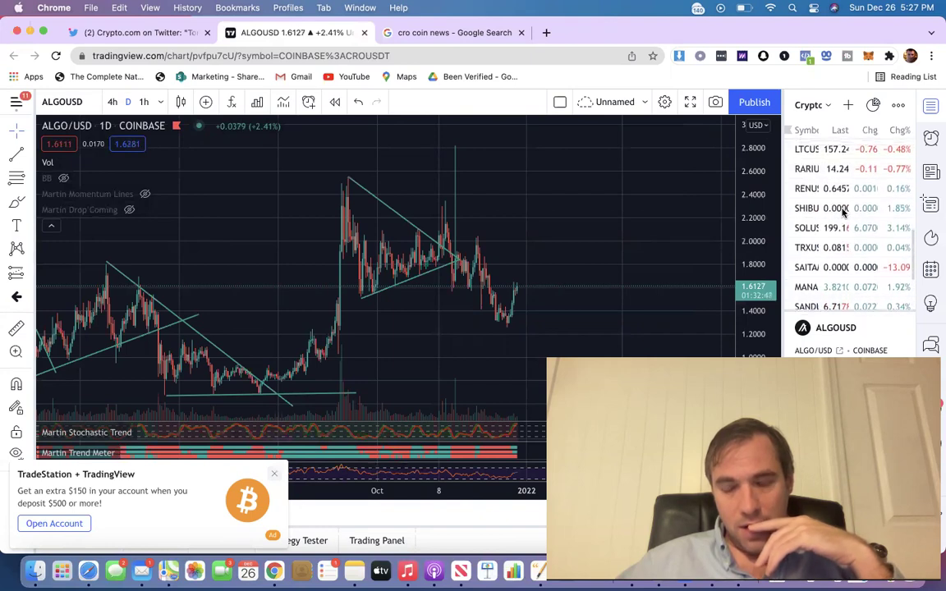
scroll(843, 213, up, 6)
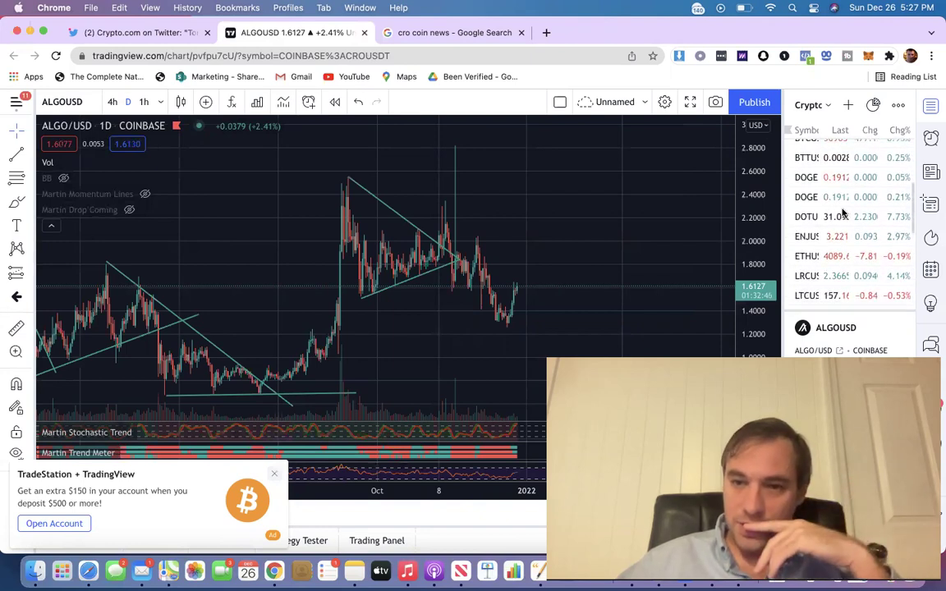
Load the daily ENJUSDT chart from the watchlist
click(829, 233)
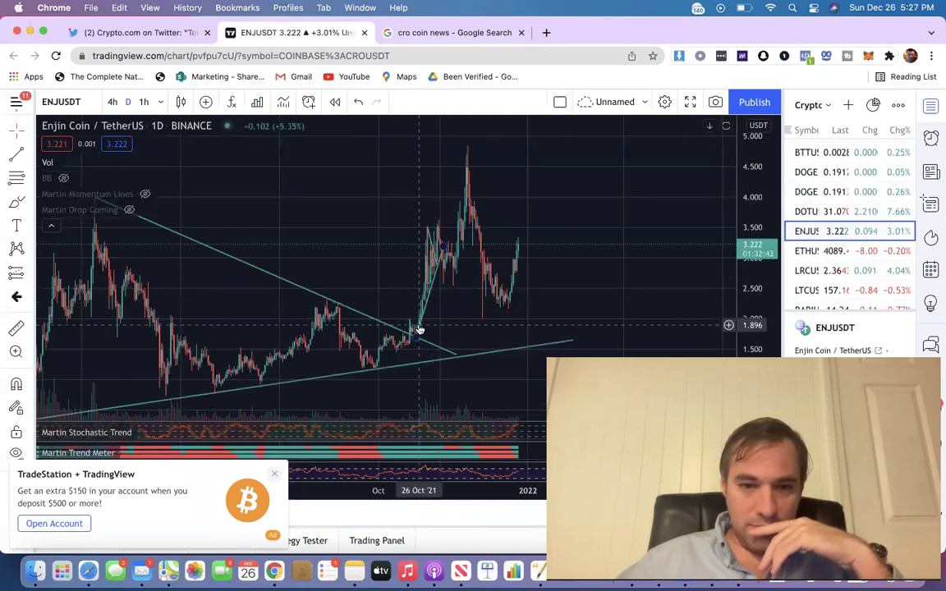